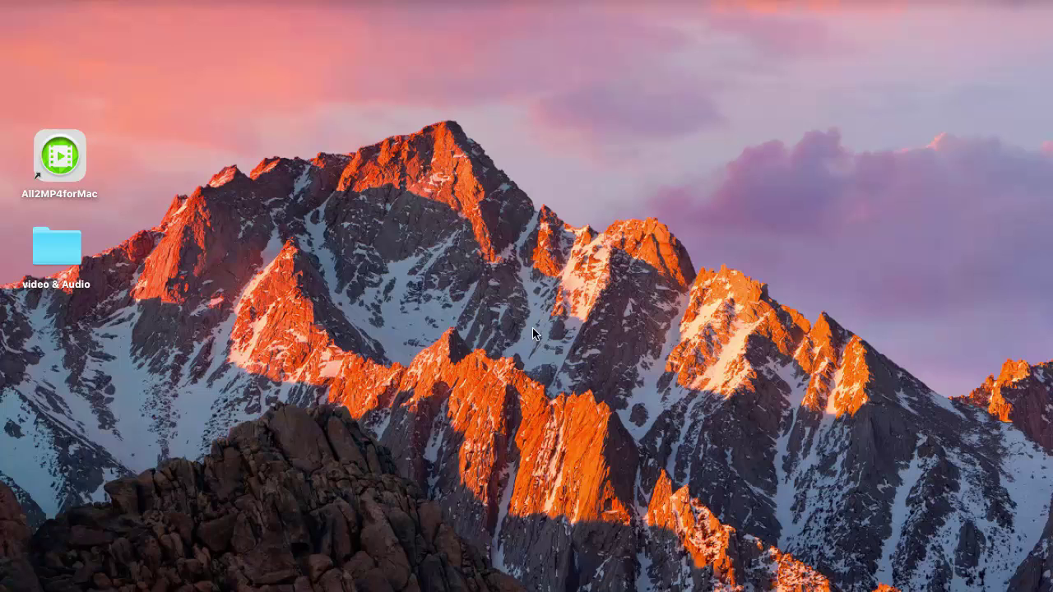
Scroll the tresrrr.com All2MP4 for Mac page through the features and back up, then minimize Safari.
key("a")
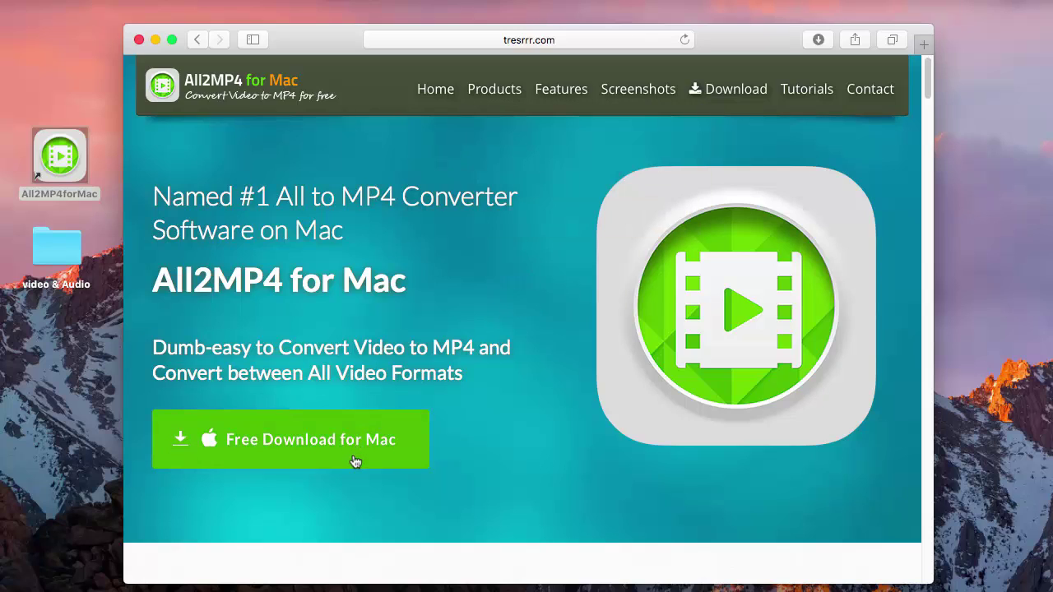
left_click(929, 82)
left_click_drag(929, 80, 890, 271)
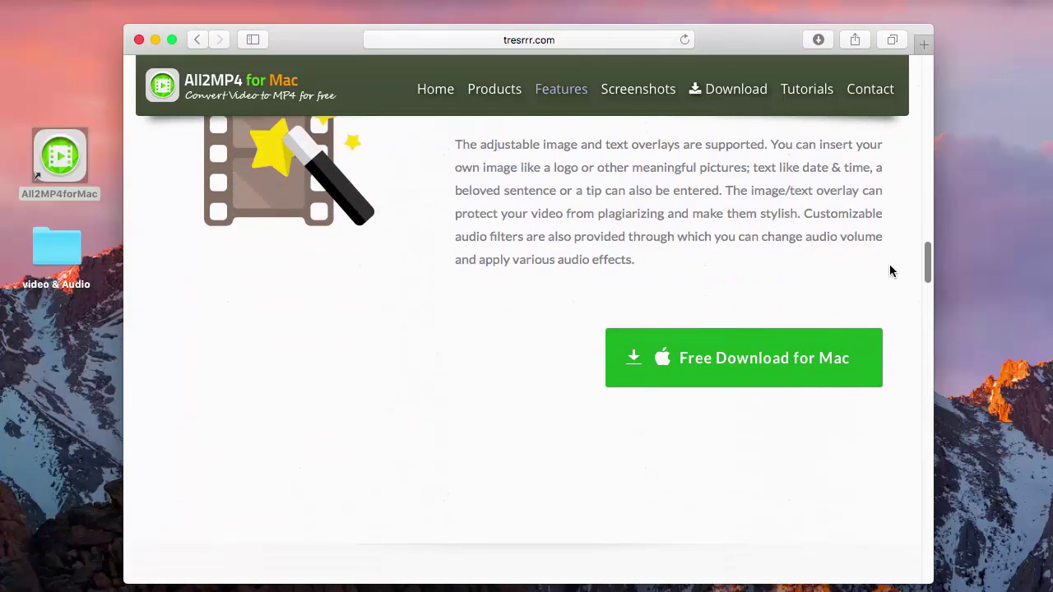
scroll(889, 268, "up", 1)
scroll(891, 255, "up", 2)
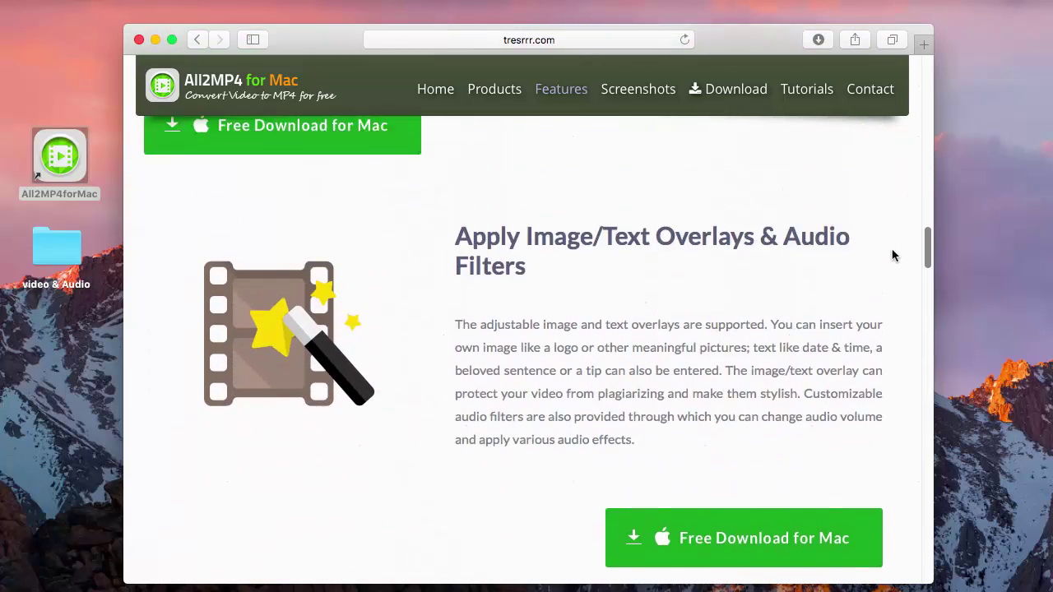
scroll(892, 239, "up", 3)
scroll(897, 222, "up", 5)
left_click_drag(899, 213, 898, 135)
scroll(900, 132, "up", 3)
scroll(900, 109, "up", 4)
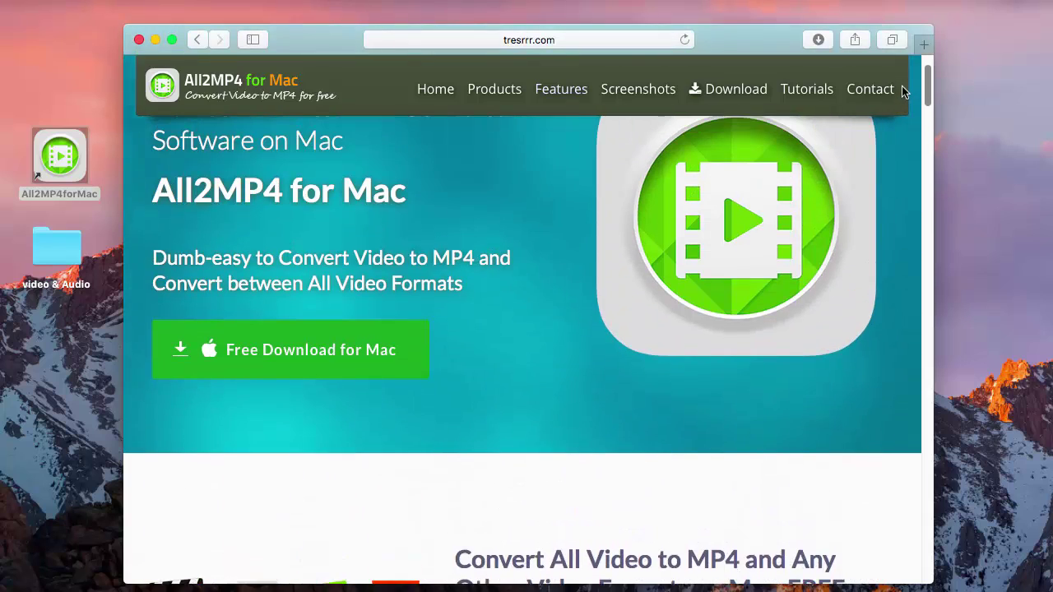
scroll(902, 85, "up", 2)
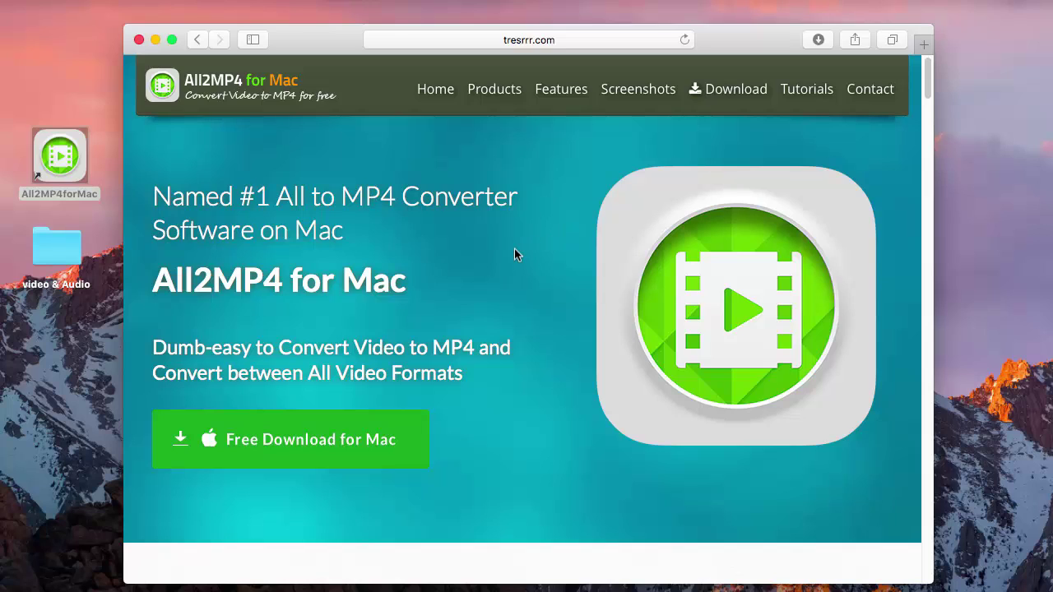
left_click(153, 40)
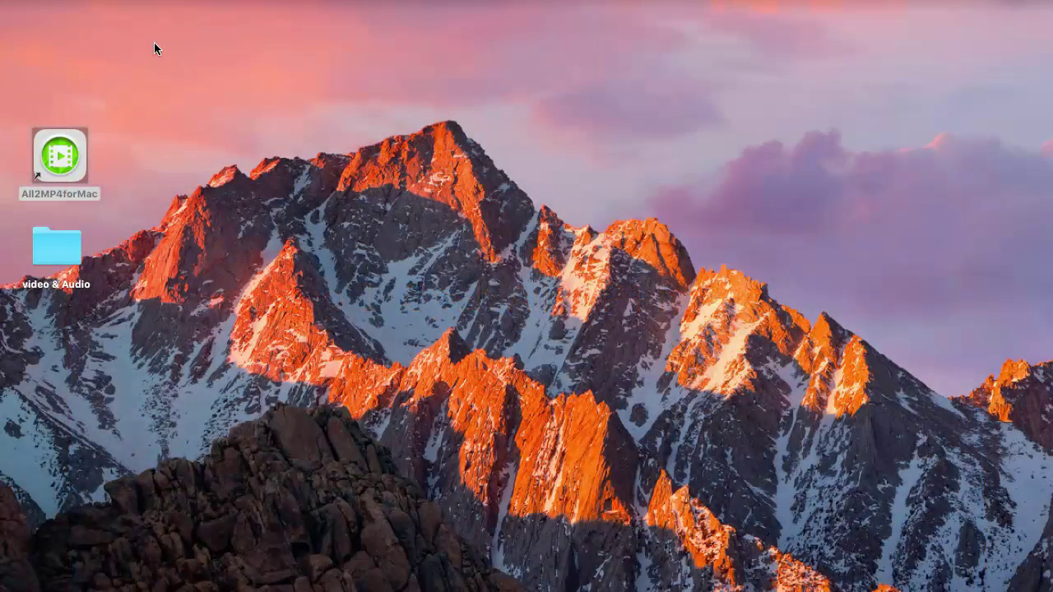
Launch All2MP4 for Mac from its desktop shortcut.
left_click(68, 160)
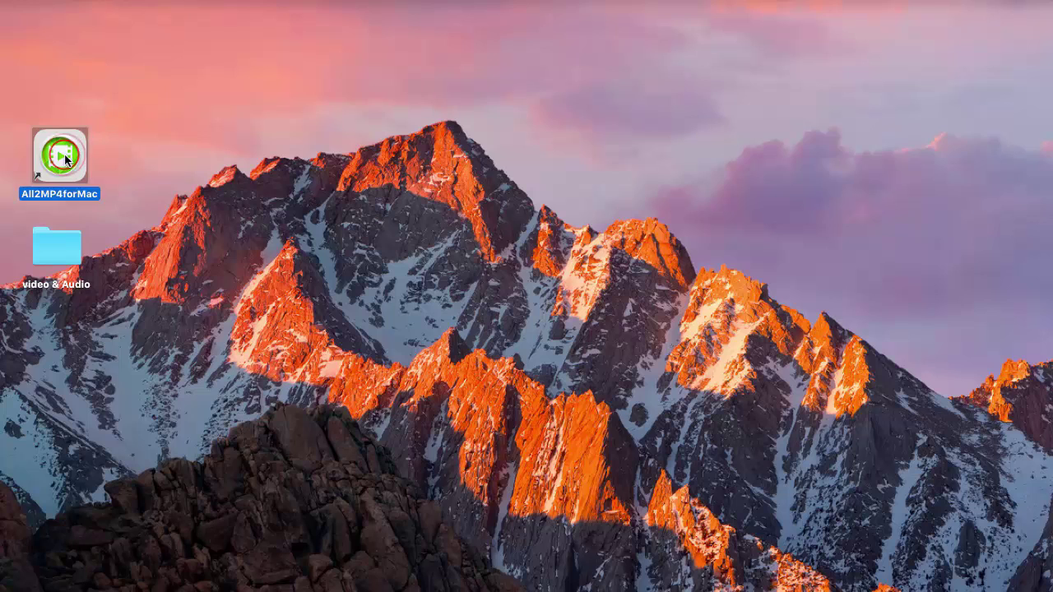
double_click(67, 160)
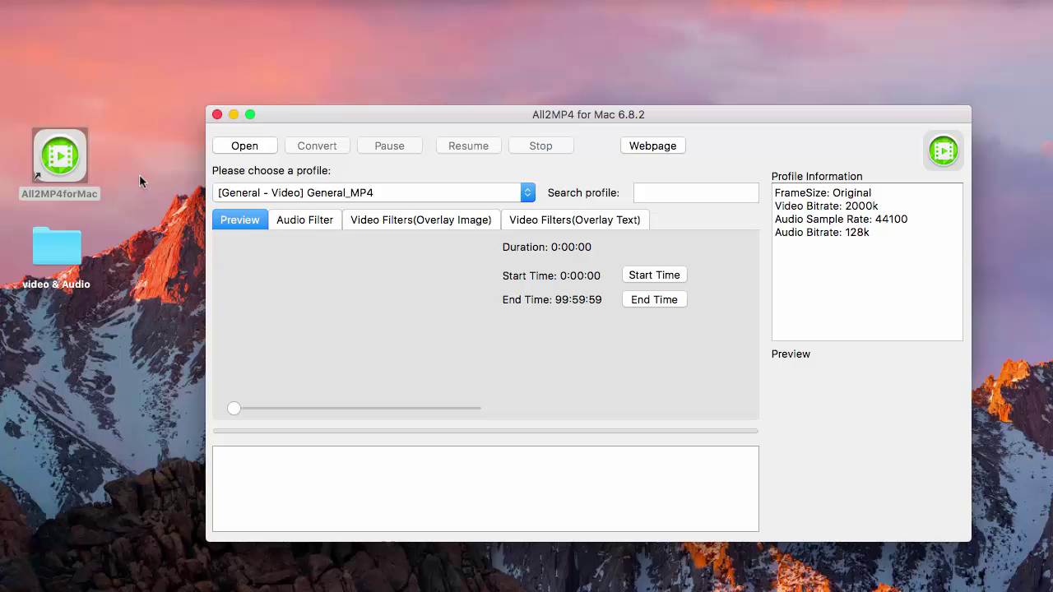
Load Wildlife.wmv from the video & Audio folder into the converter.
left_click(264, 148)
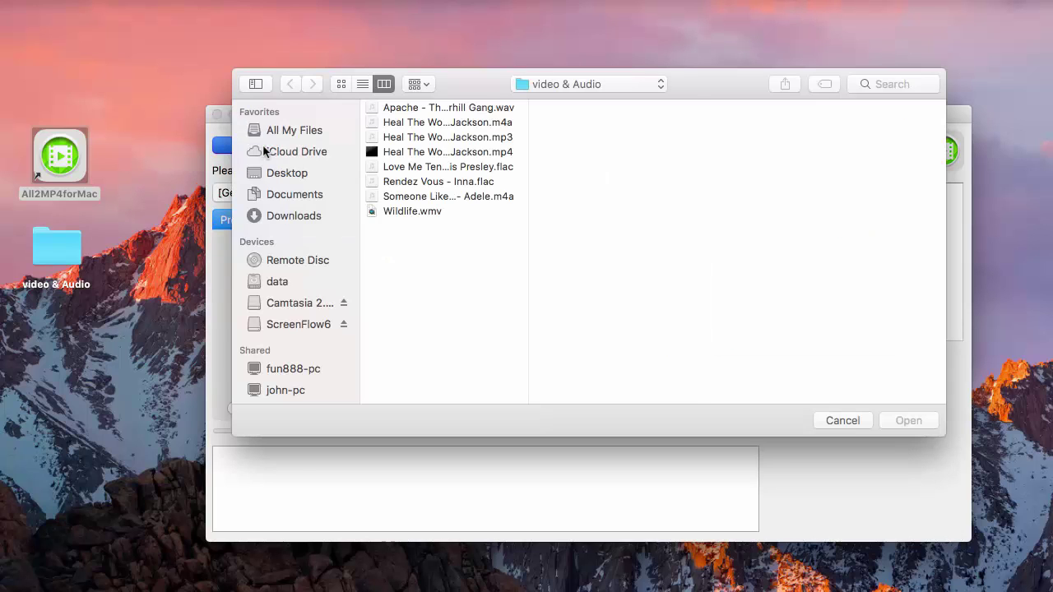
left_click(412, 214)
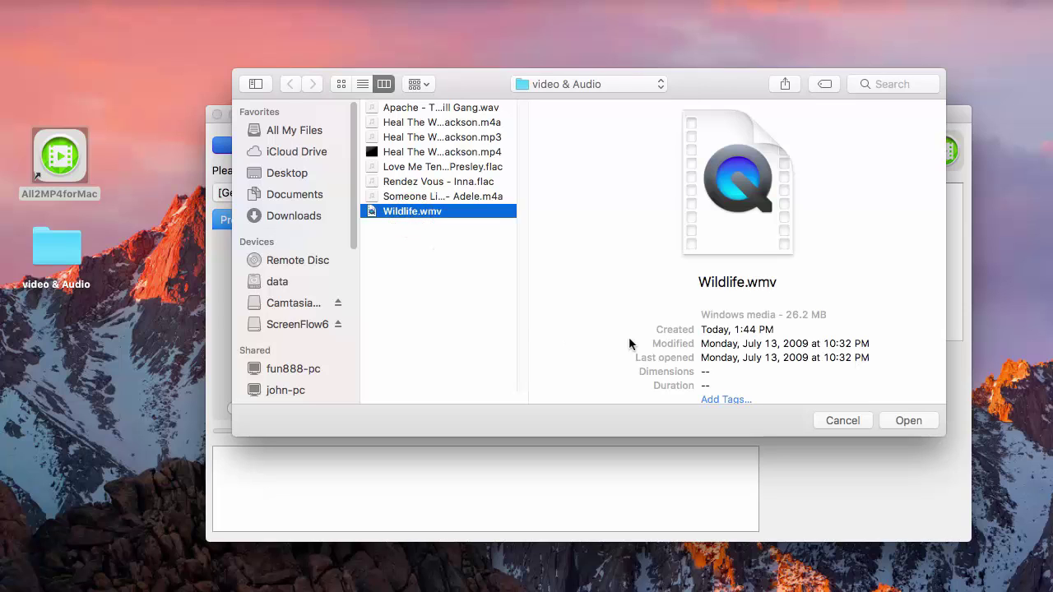
left_click(892, 421)
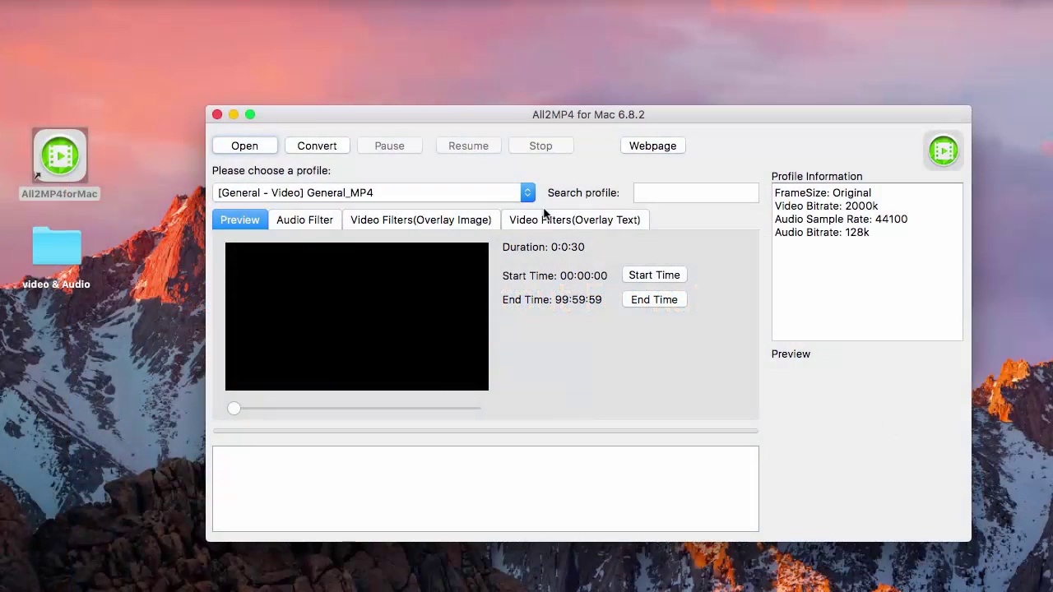
Browse the output profile list and close it without changing the profile.
left_click(528, 192)
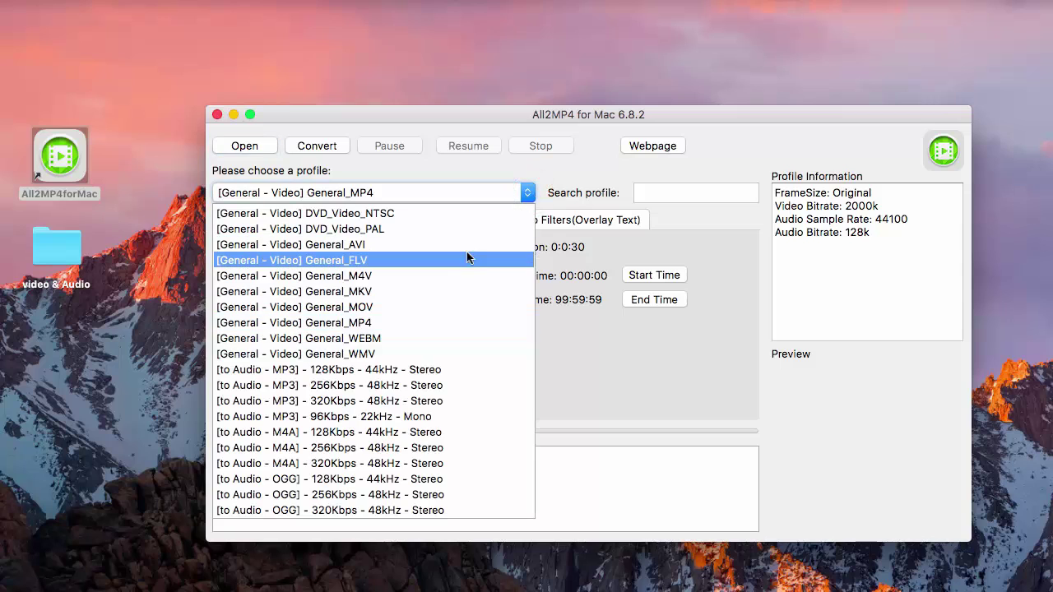
scroll(469, 271, "down", 1)
scroll(470, 288, "down", 6)
scroll(471, 298, "down", 3)
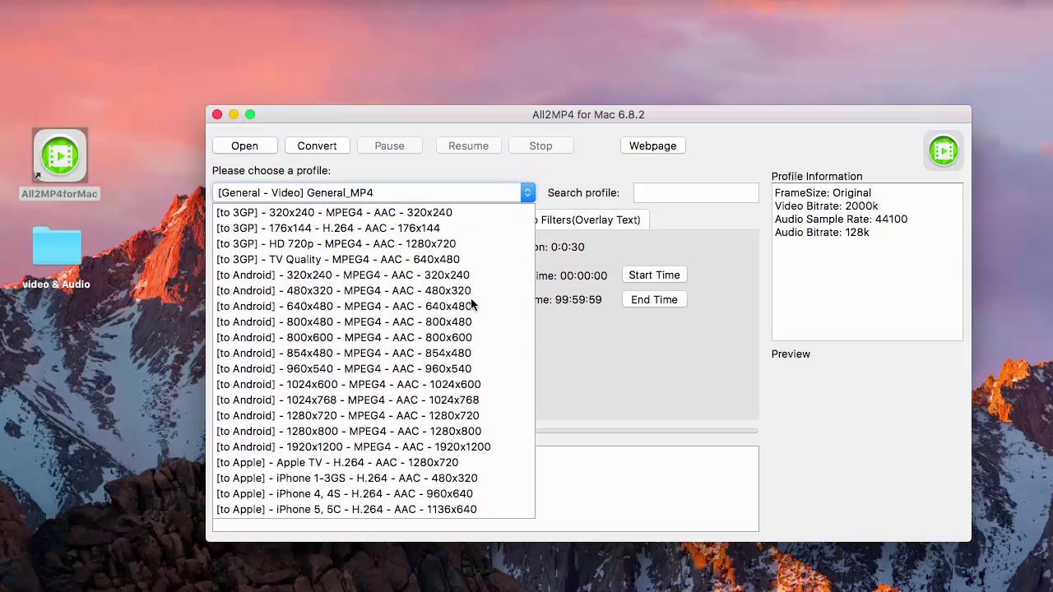
scroll(470, 298, "down", 5)
scroll(471, 298, "up", 4)
scroll(470, 298, "up", 10)
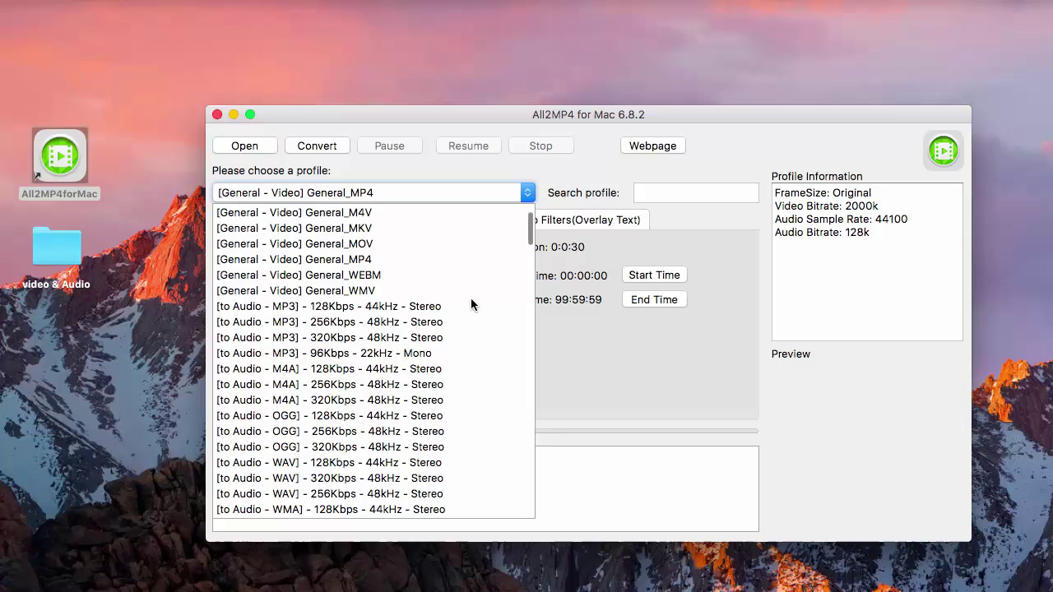
scroll(471, 298, "up", 2)
left_click(491, 173)
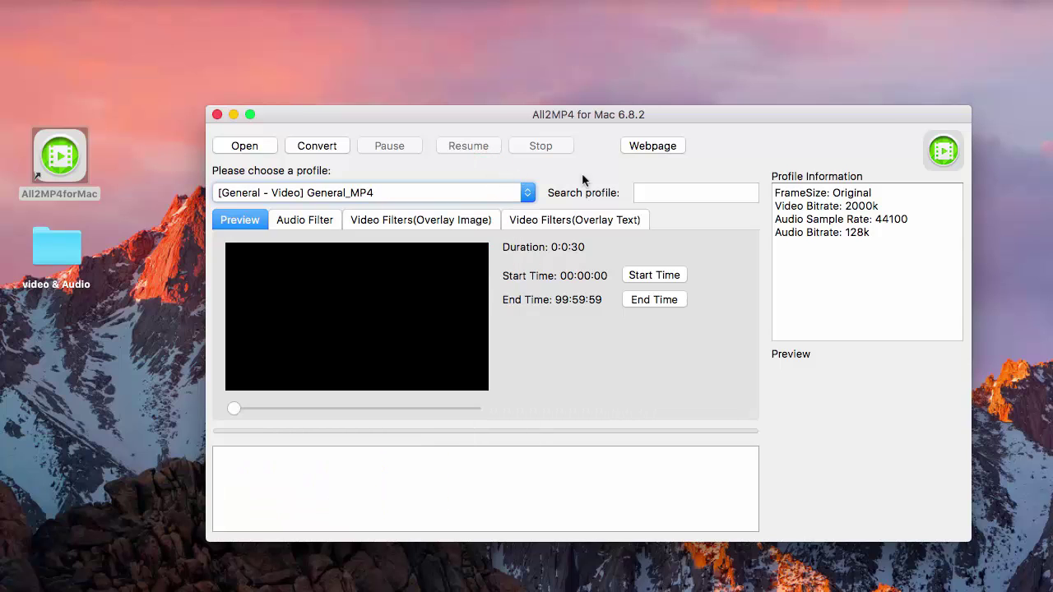
Search the profiles for flv, then mp3, and settle on mp4 for General_MP4.
left_click(658, 194)
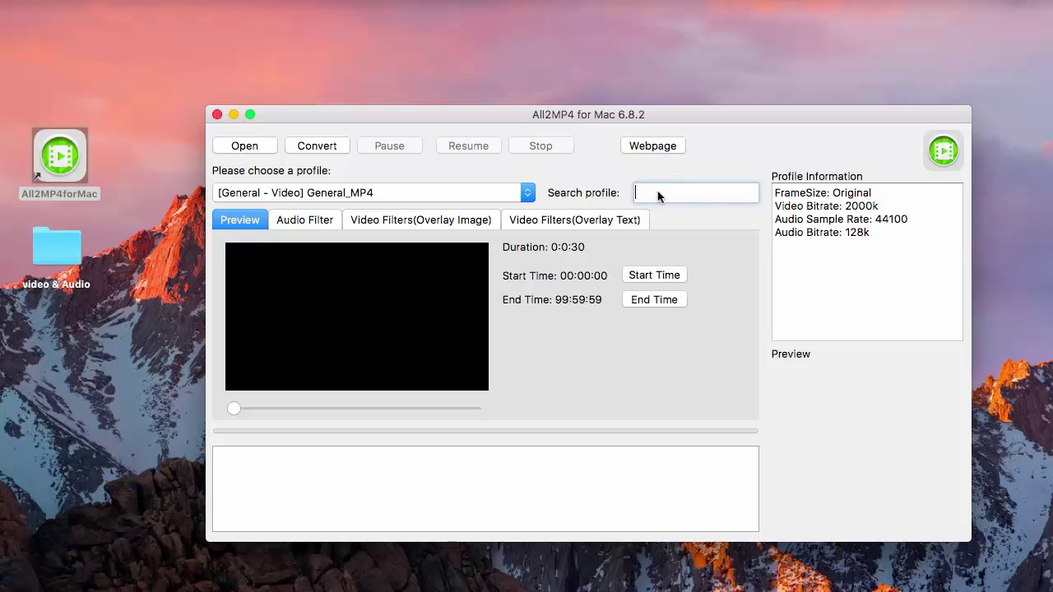
type("flv")
key("BackSpace")
key("BackSpace")
key("BackSpace")
type("mp")
type("3")
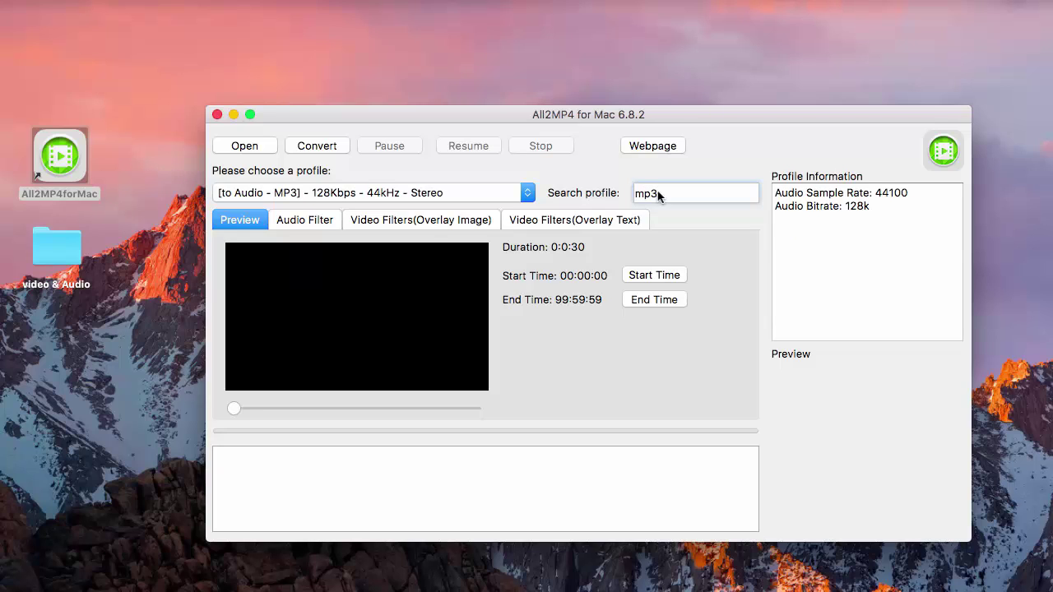
key("BackSpace")
key("BackSpace")
key("BackSpace")
type("mp4")
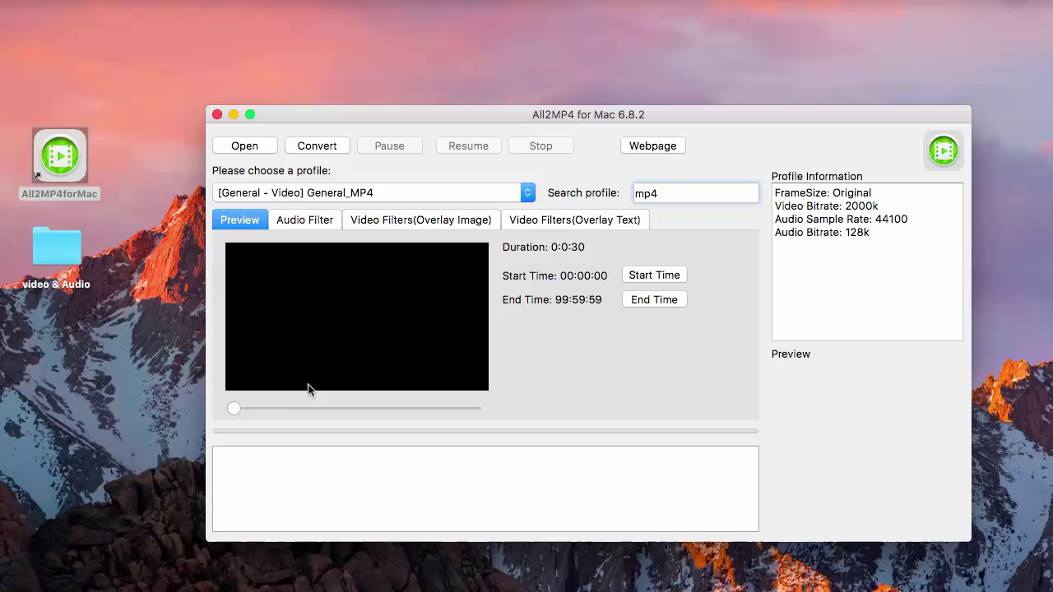
left_click(235, 409)
Scrub the preview to the gannet footage and try the volume and echo audio filters, leaving them off.
left_click_drag(236, 412, 357, 412)
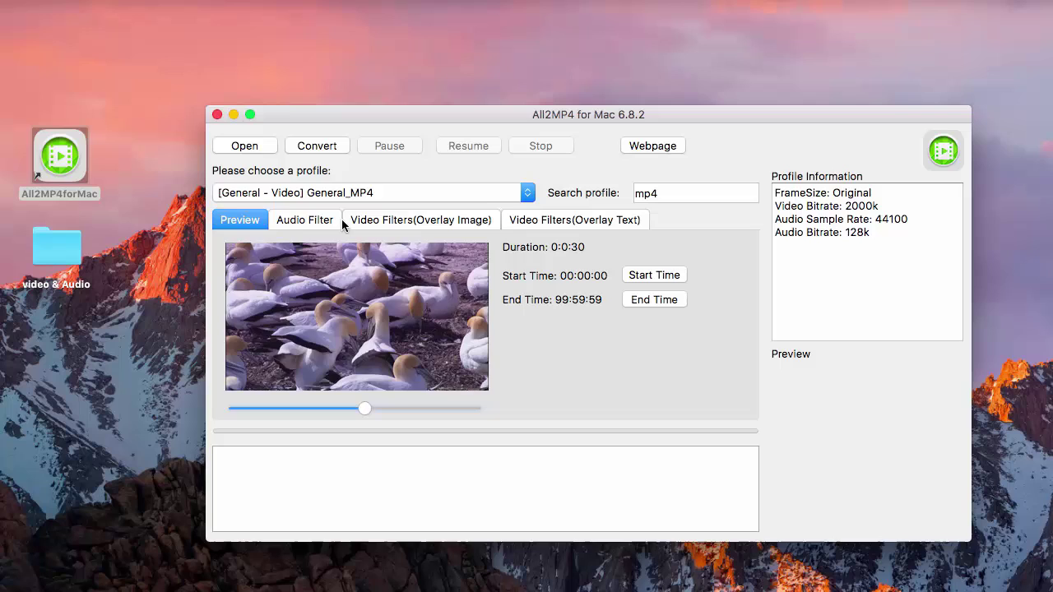
left_click(315, 221)
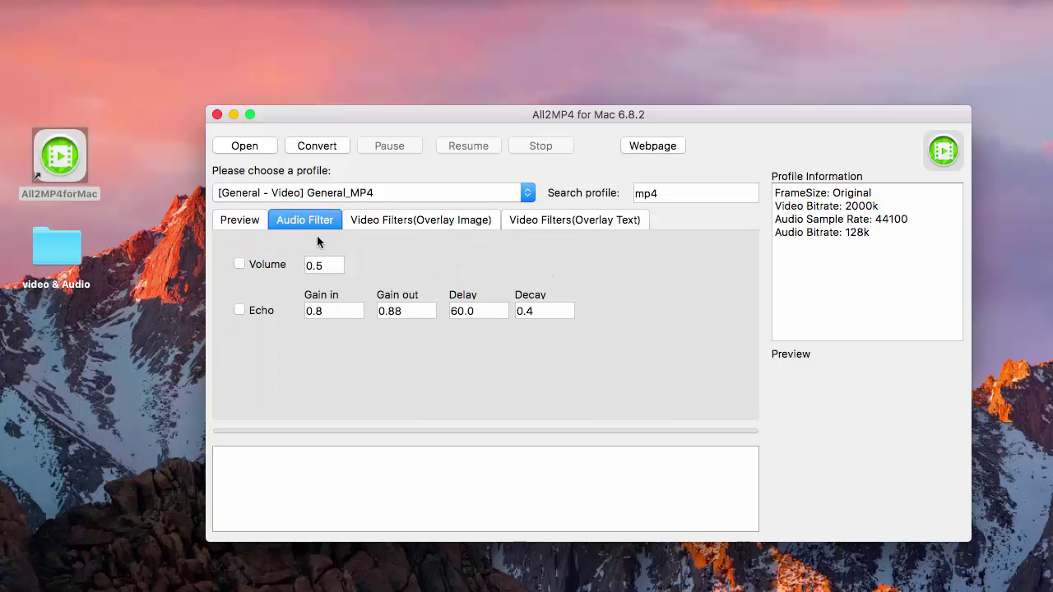
left_click(241, 264)
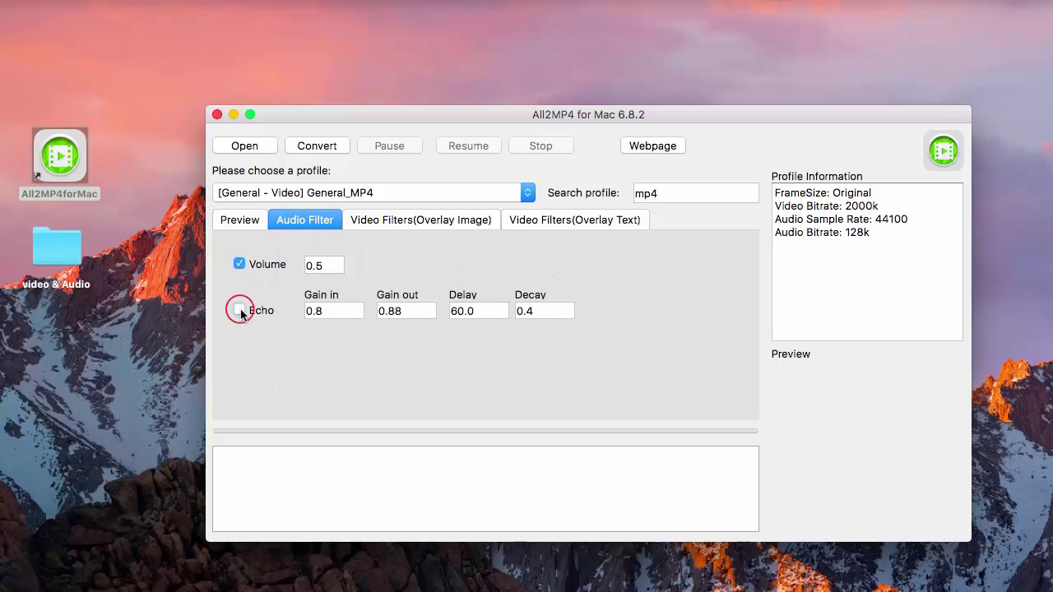
left_click(240, 311)
left_click(239, 264)
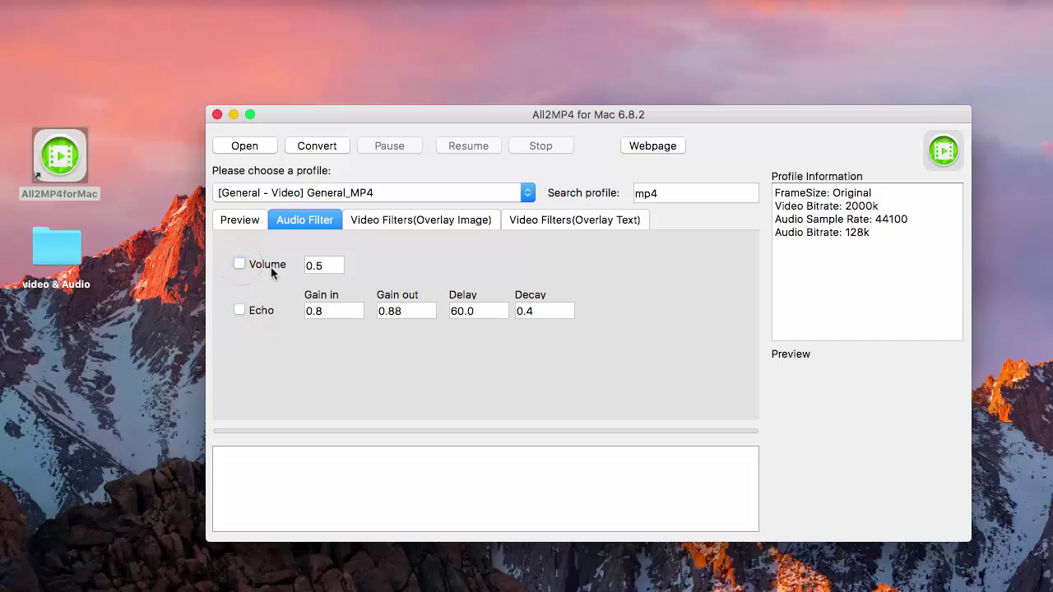
Toggle the image watermark and text overlay on and off, then return to Preview.
left_click(398, 222)
left_click(226, 257)
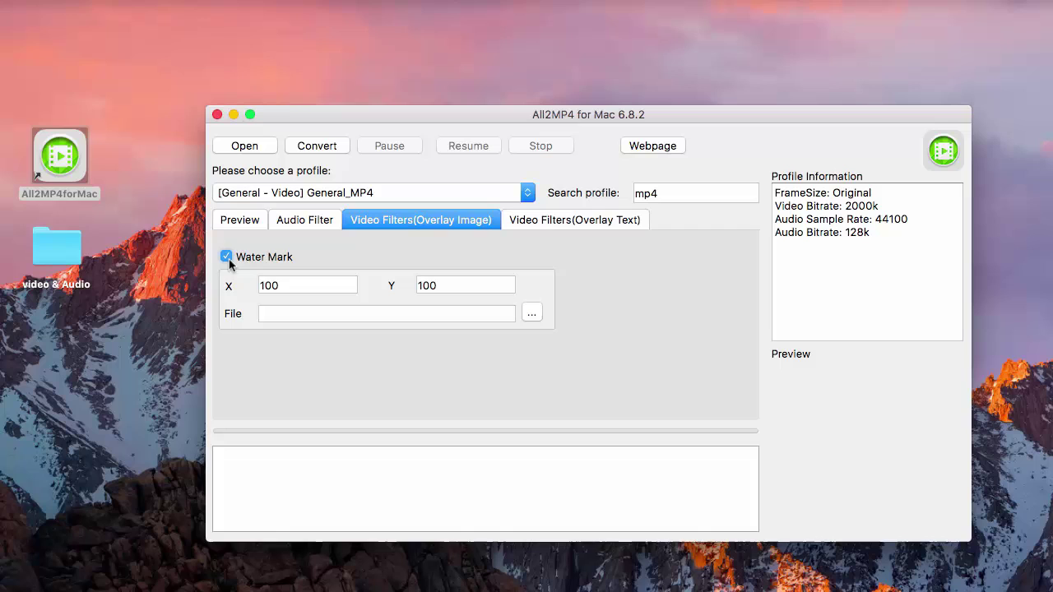
left_click(228, 258)
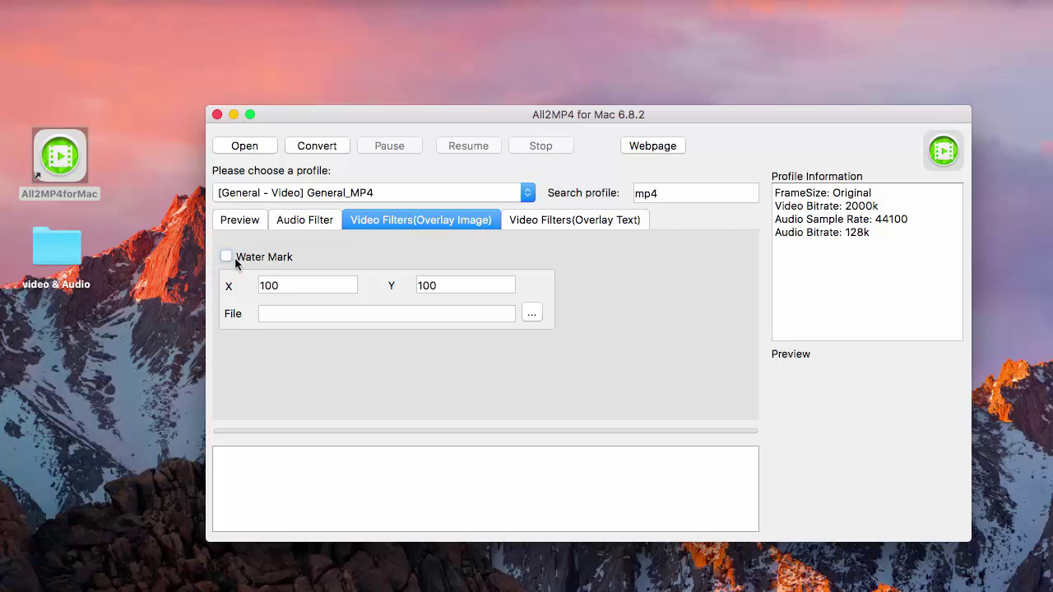
left_click(543, 222)
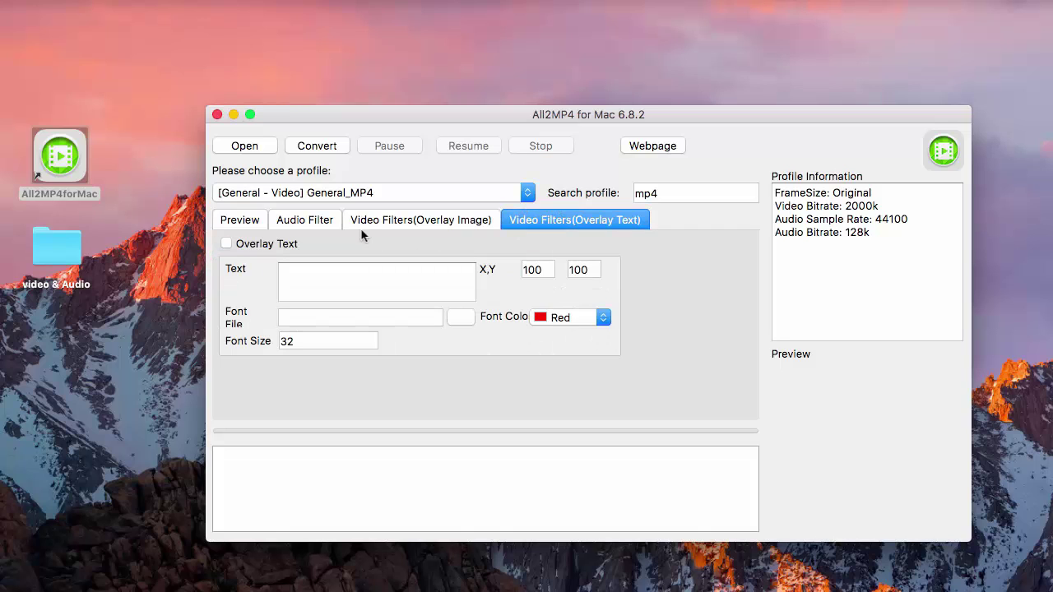
left_click(227, 245)
left_click(227, 244)
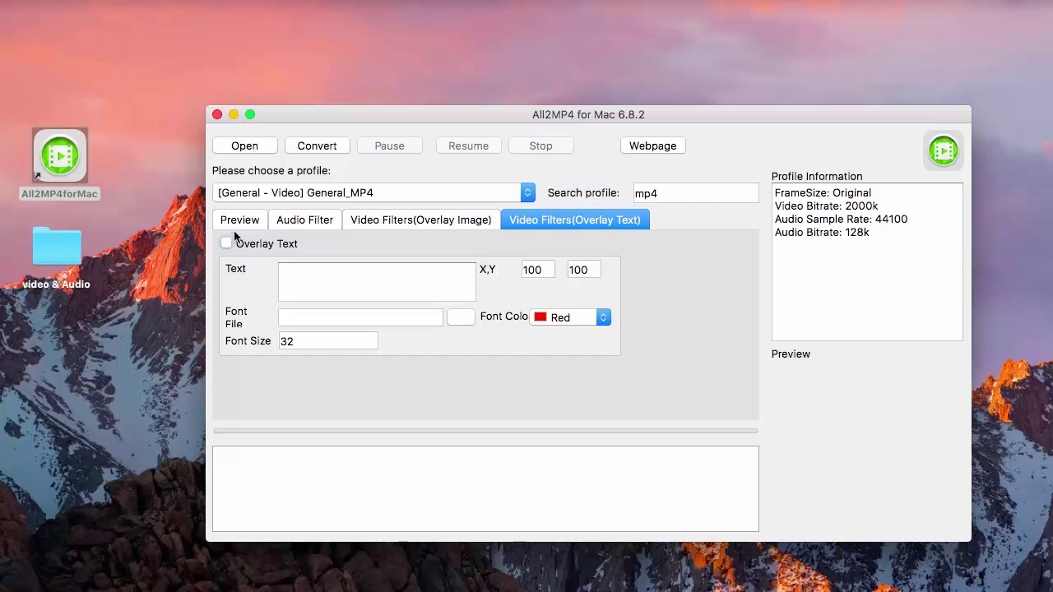
left_click(239, 223)
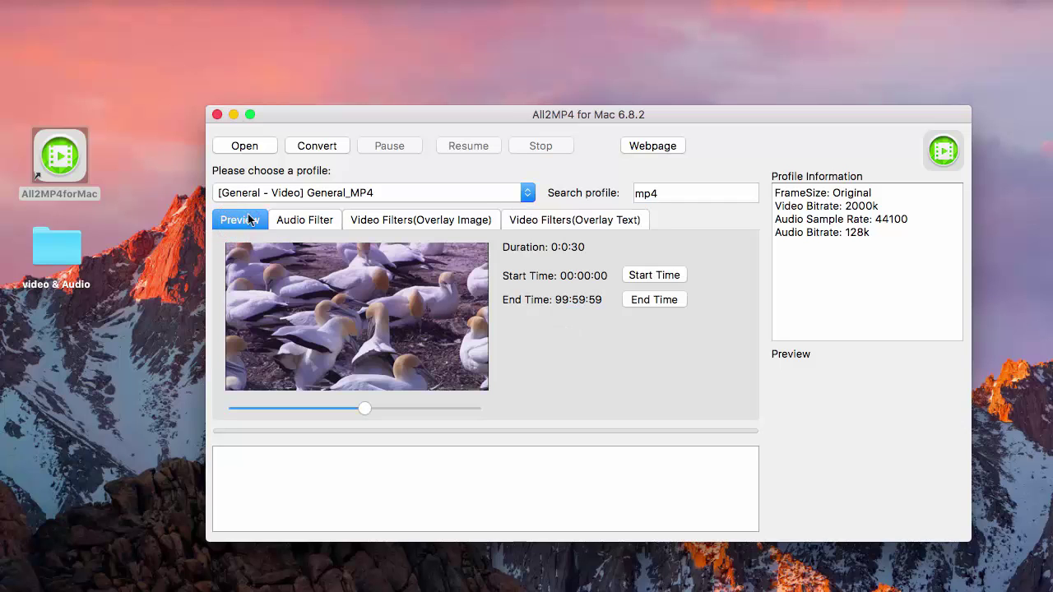
Convert Wildlife.wmv to MP4, then check Wildlife_1.mp4 in the video & Audio folder.
left_click(316, 146)
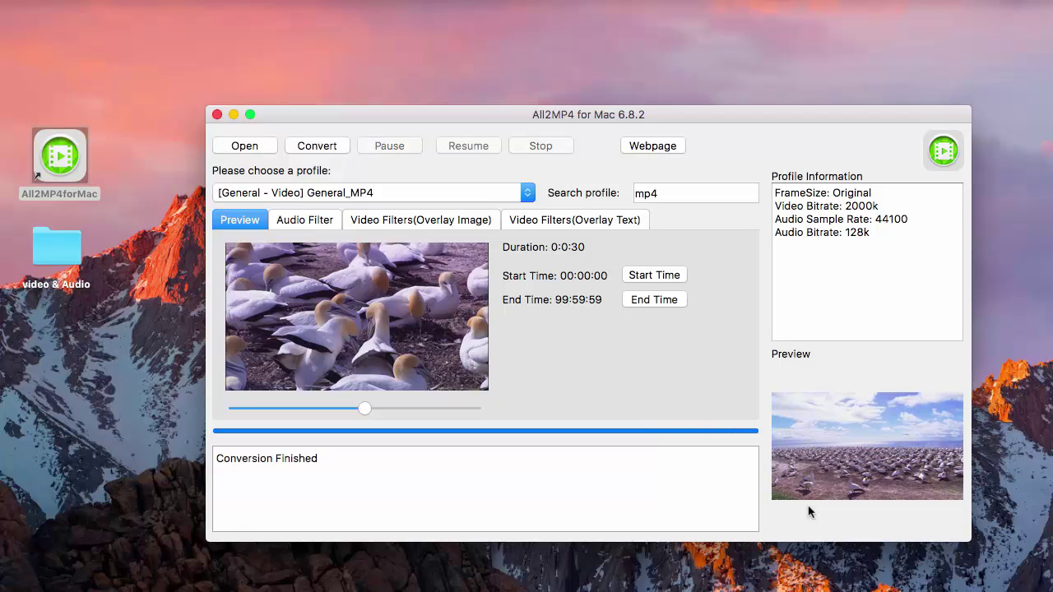
left_click(245, 146)
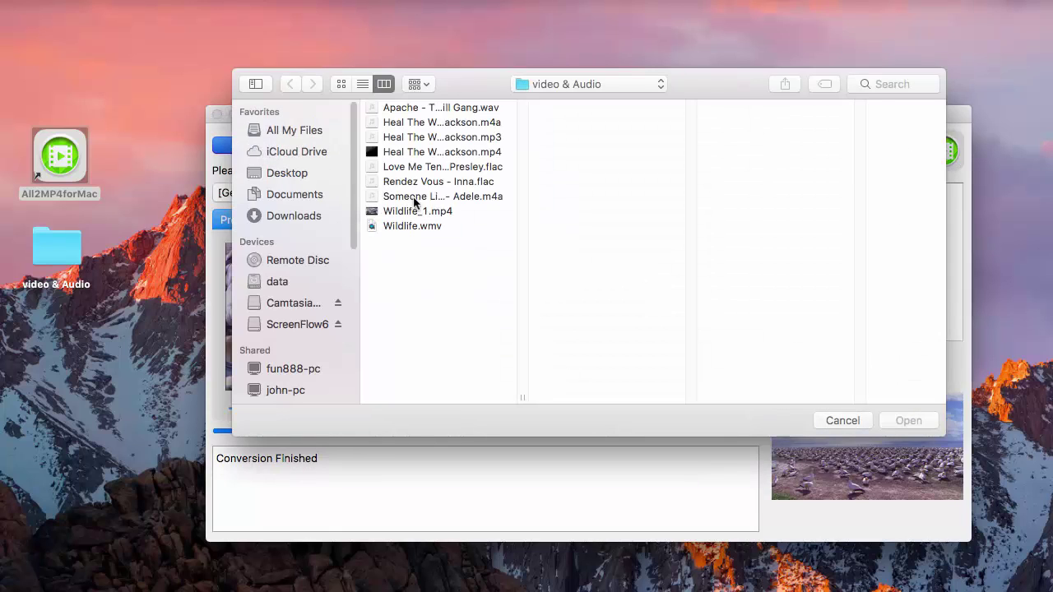
left_click(437, 211)
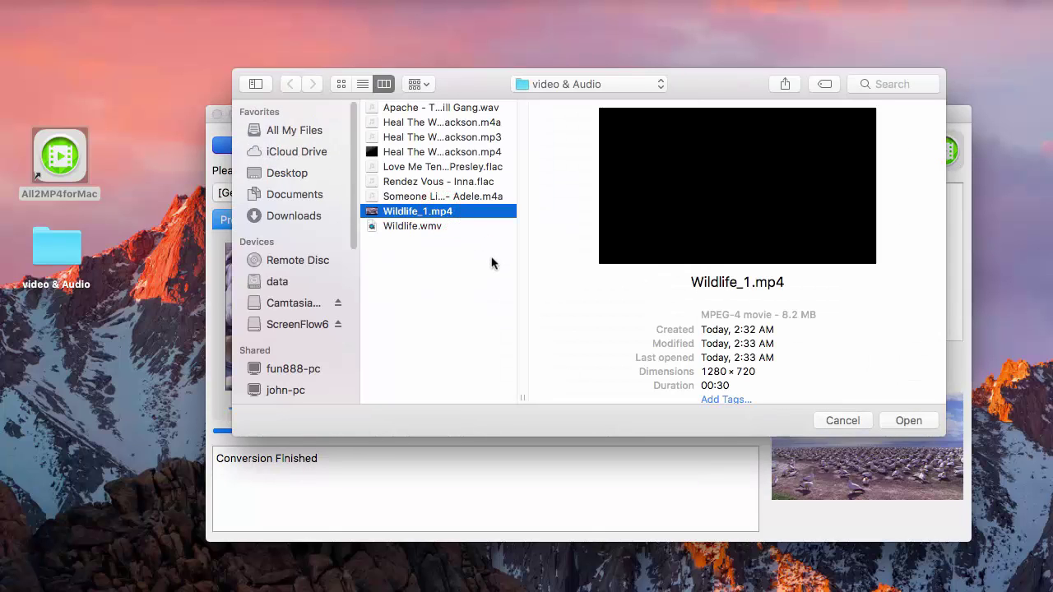
left_click(843, 420)
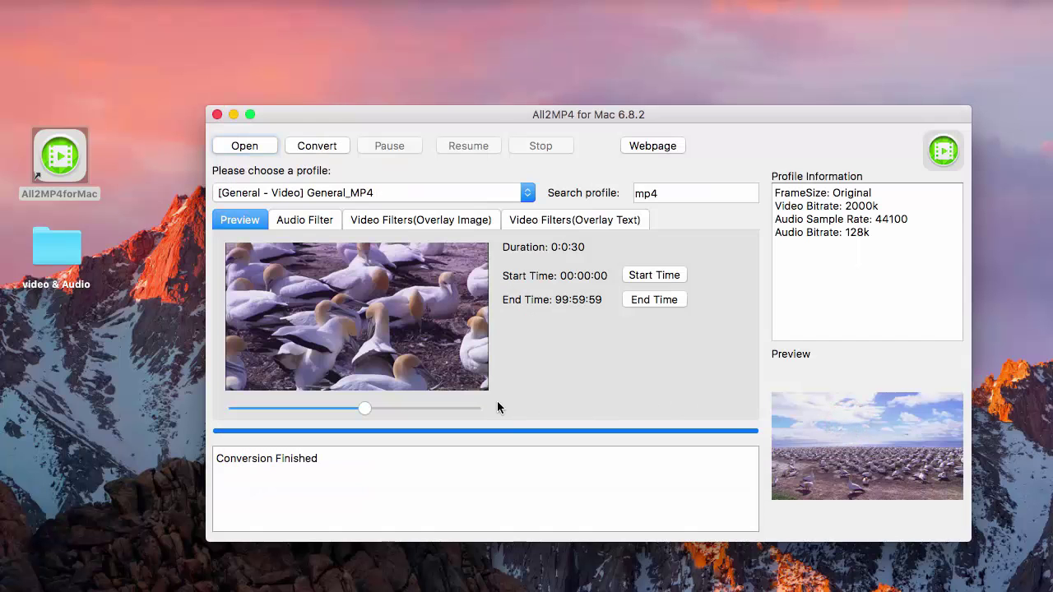